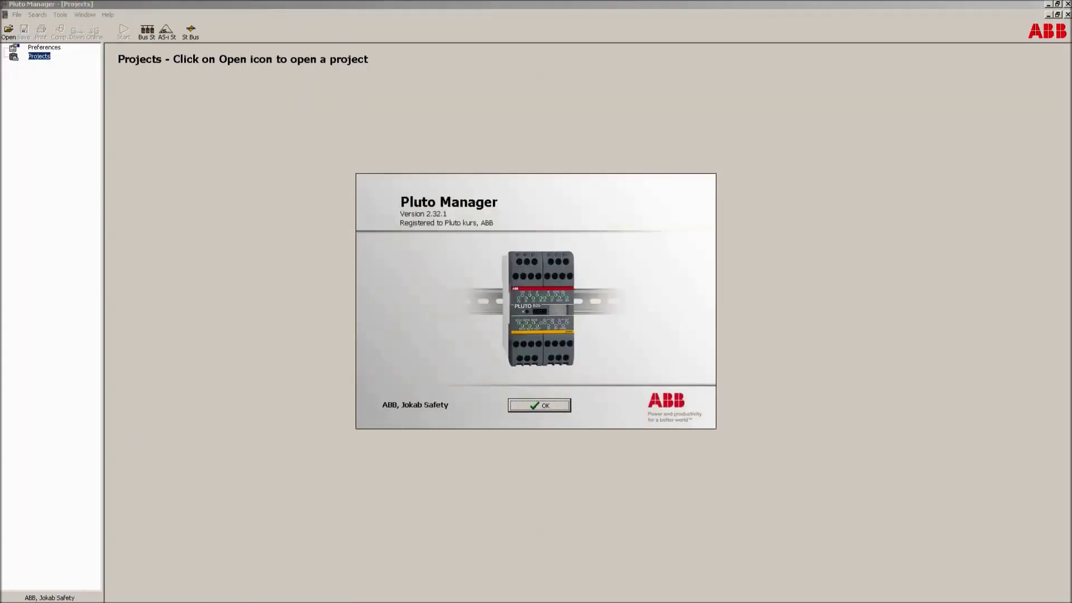
# - Dismiss the Pluto Manager version 2.32.1 splash screen
pyautogui.click(529, 404)
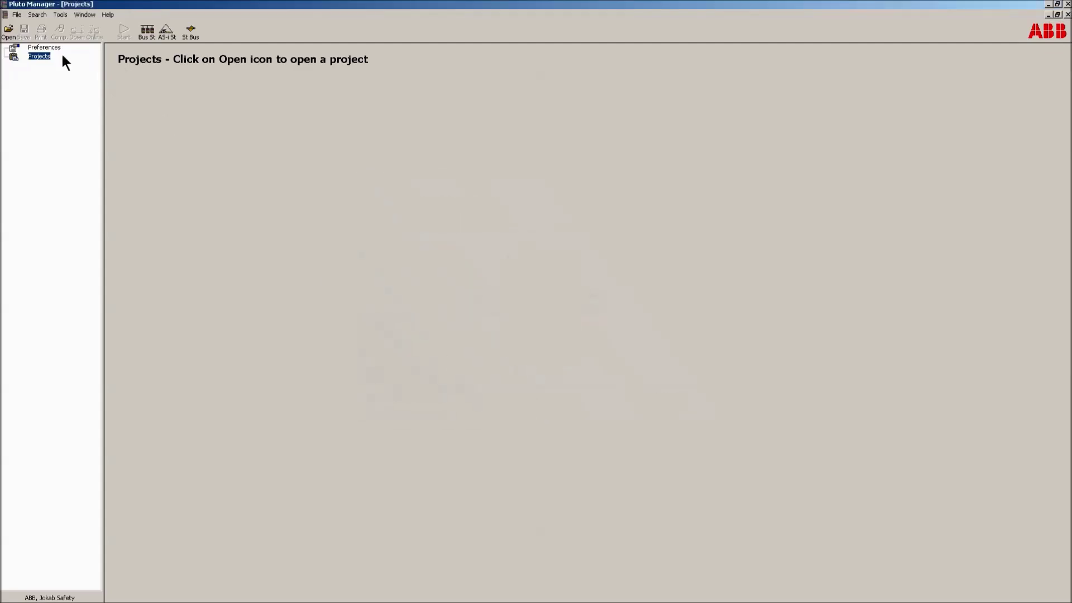
# - In Preferences, keep COM4 as the communication port and 500 ms as the screen update interval
pyautogui.click(48, 47)
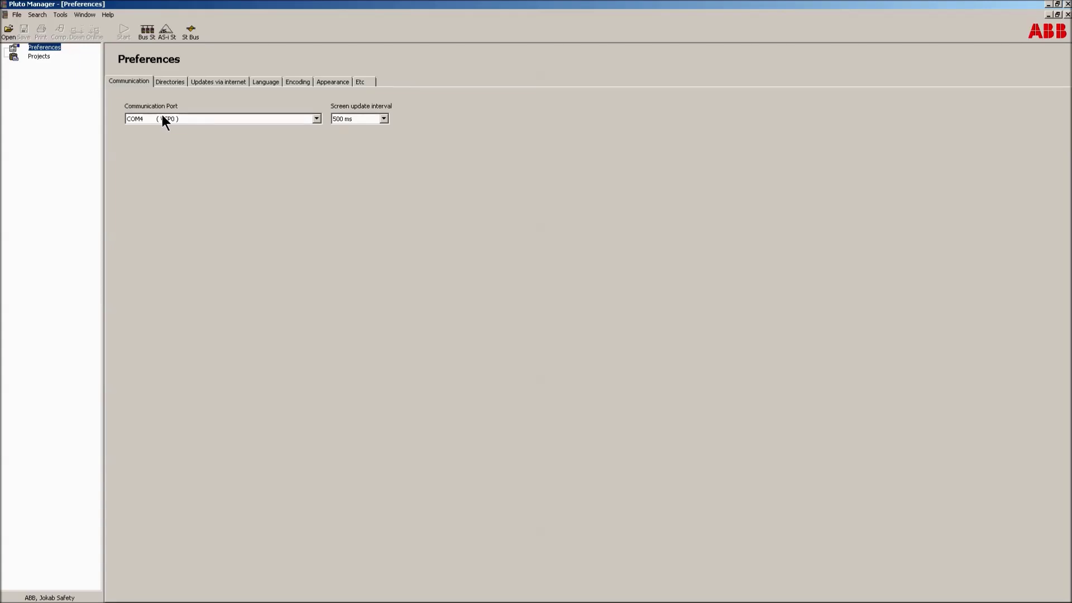
pyautogui.click(162, 118)
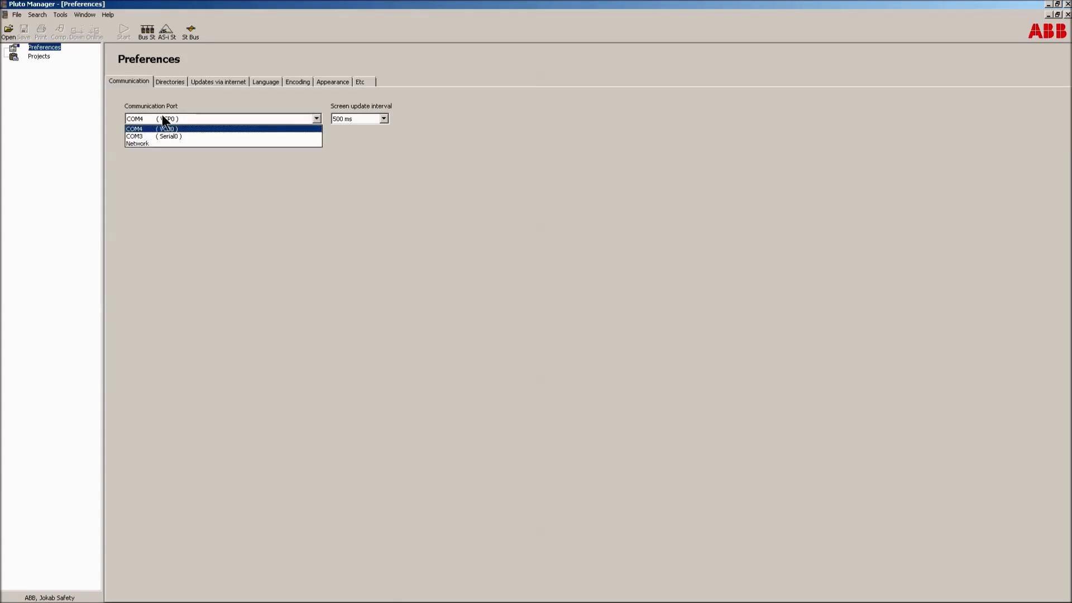
pyautogui.click(164, 119)
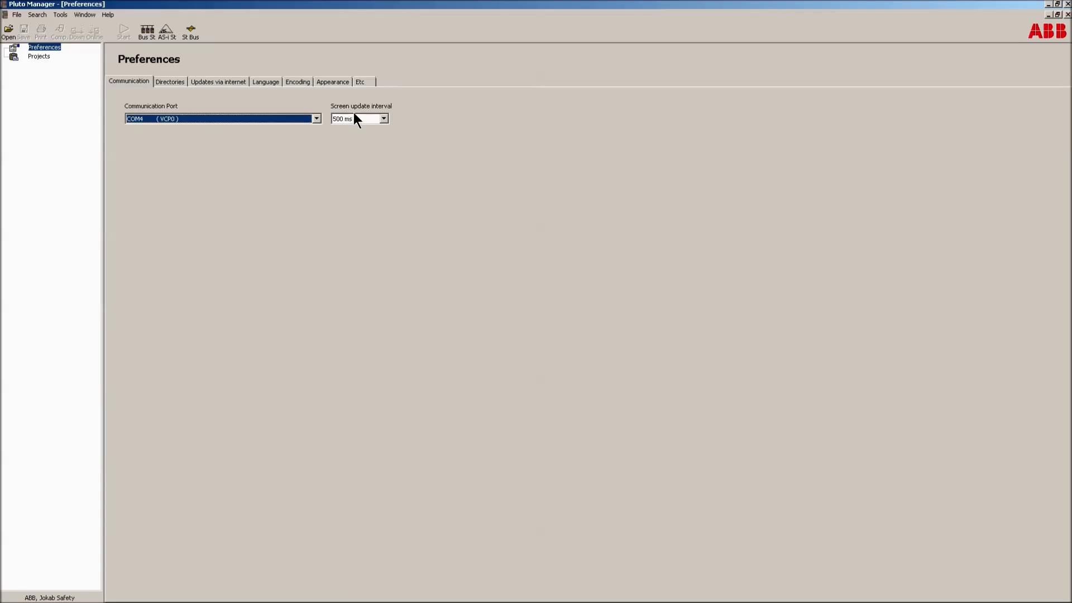
pyautogui.click(354, 118)
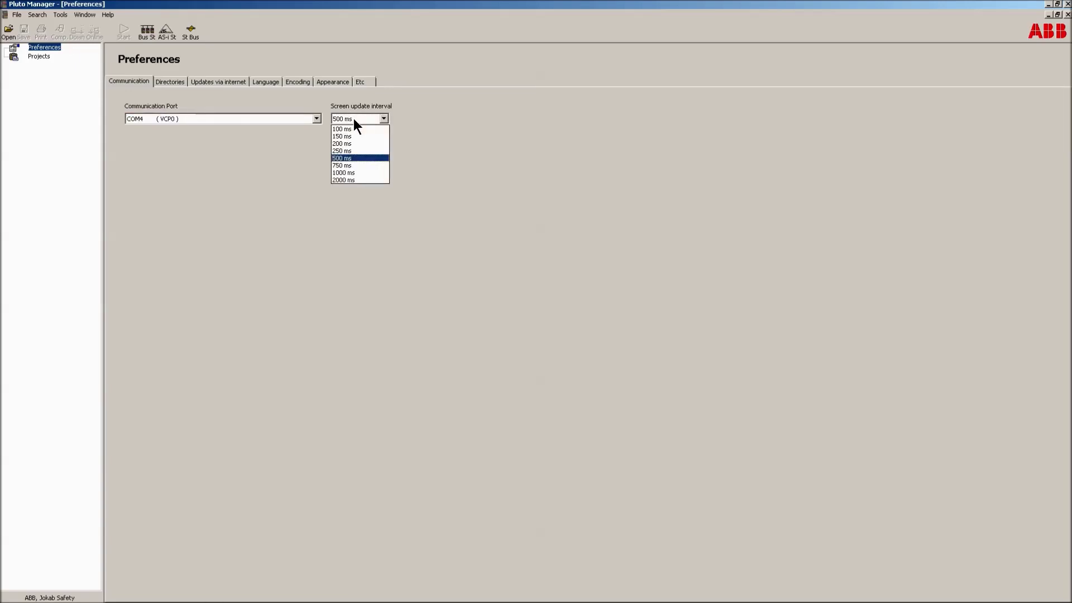
pyautogui.click(353, 118)
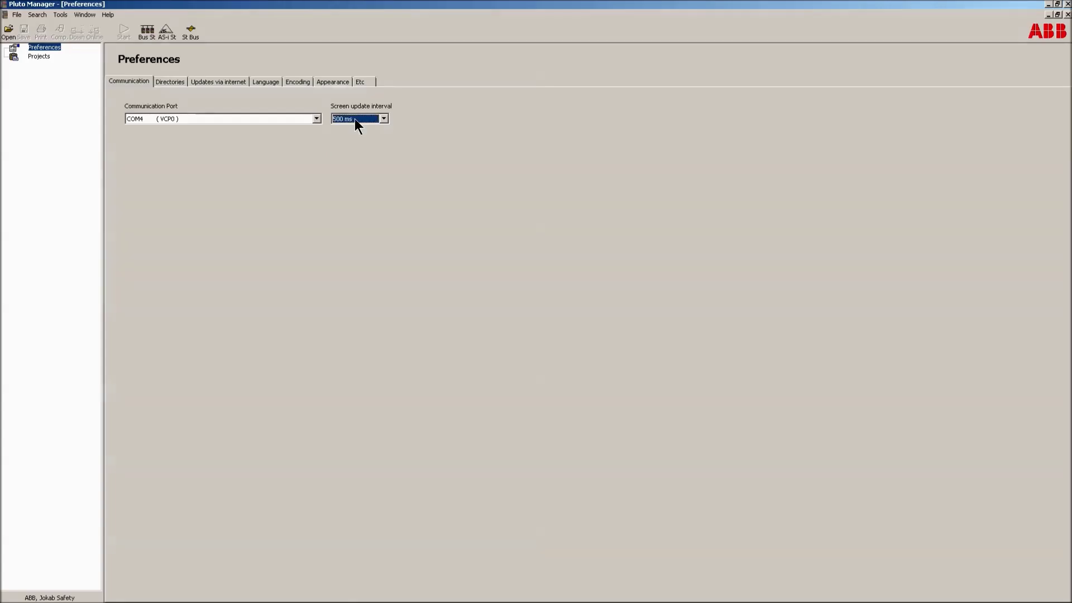
# - Check the Directories and Updates via internet tabs, and keep English as the block description language
pyautogui.click(170, 81)
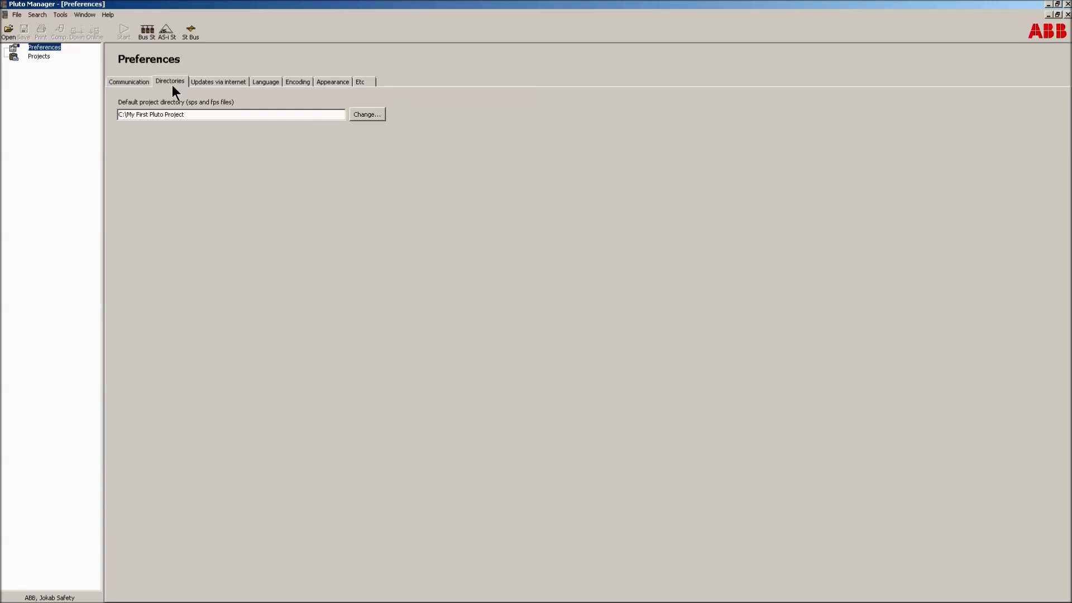
pyautogui.click(202, 114)
pyautogui.click(220, 82)
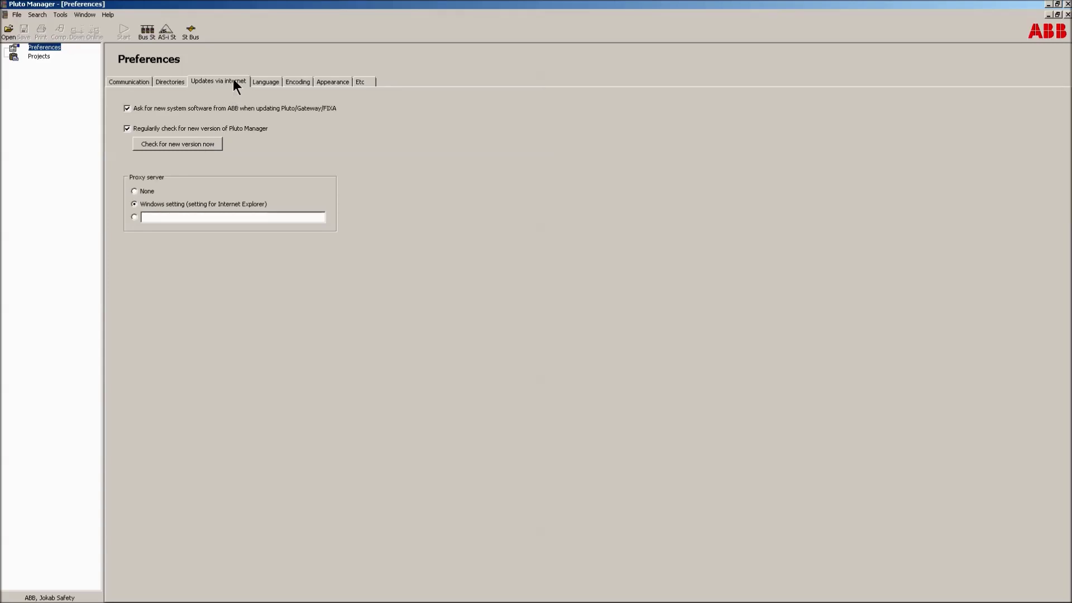
pyautogui.click(263, 83)
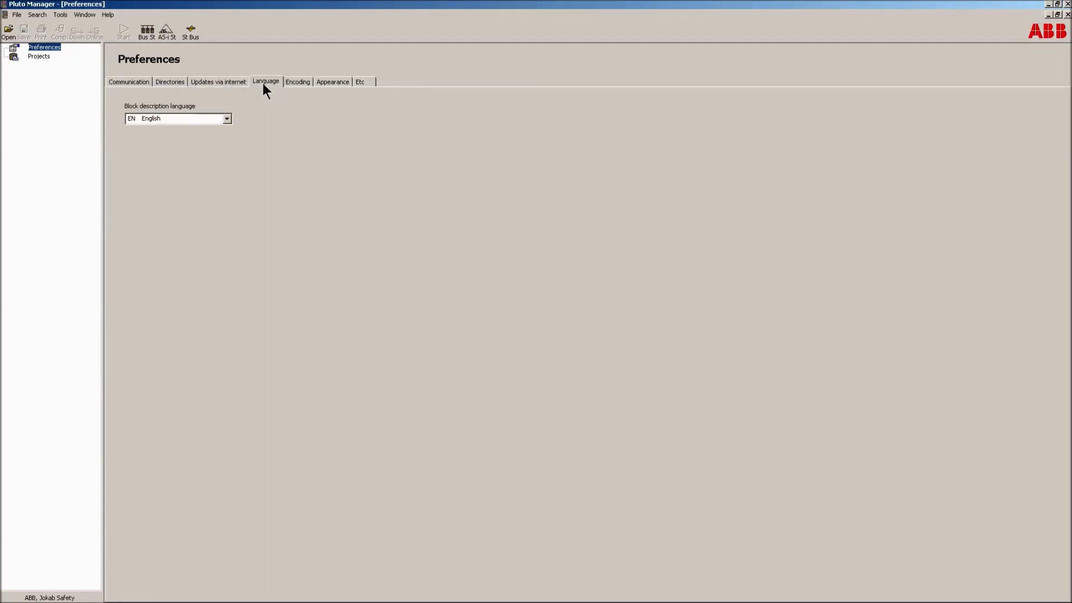
pyautogui.click(227, 119)
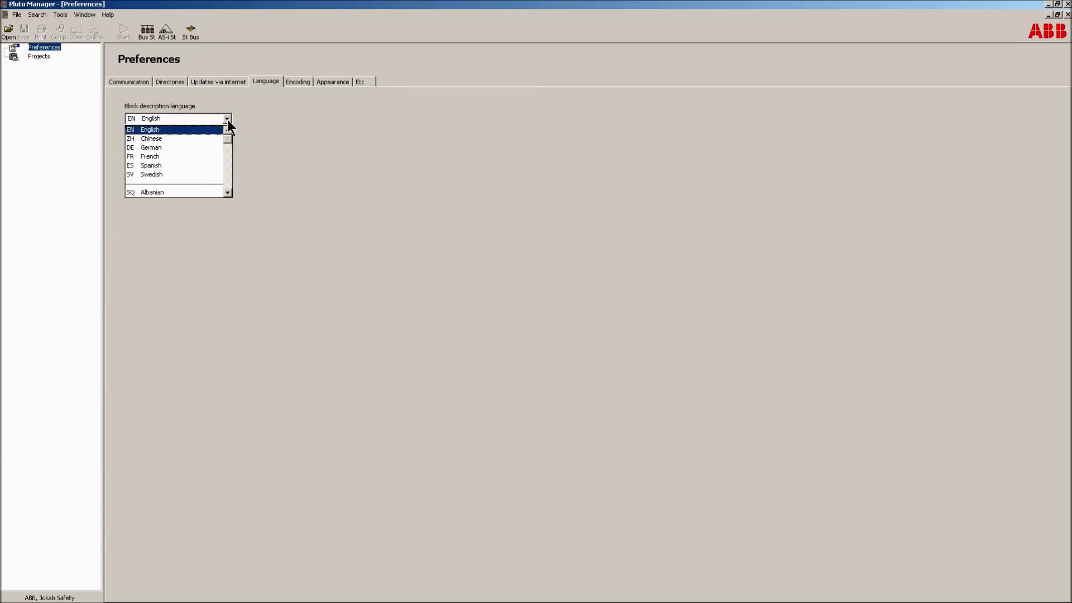
pyautogui.click(227, 120)
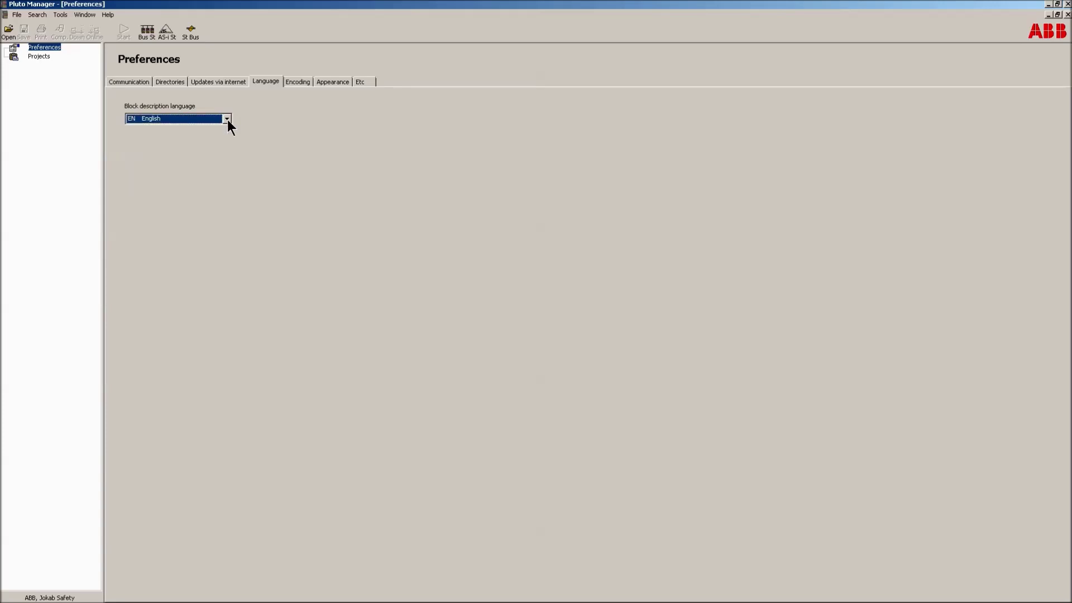
pyautogui.click(296, 83)
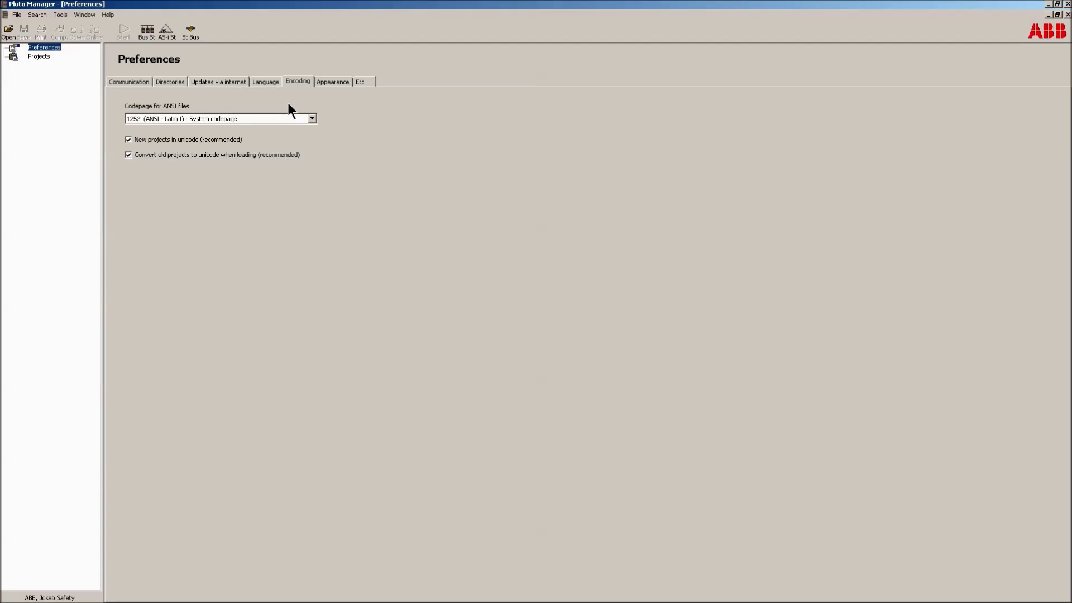
# - Review Appearance and Etc preferences: unconfigured I/O warnings on, C:\Windows\notepad.exe as text editor
pyautogui.click(332, 81)
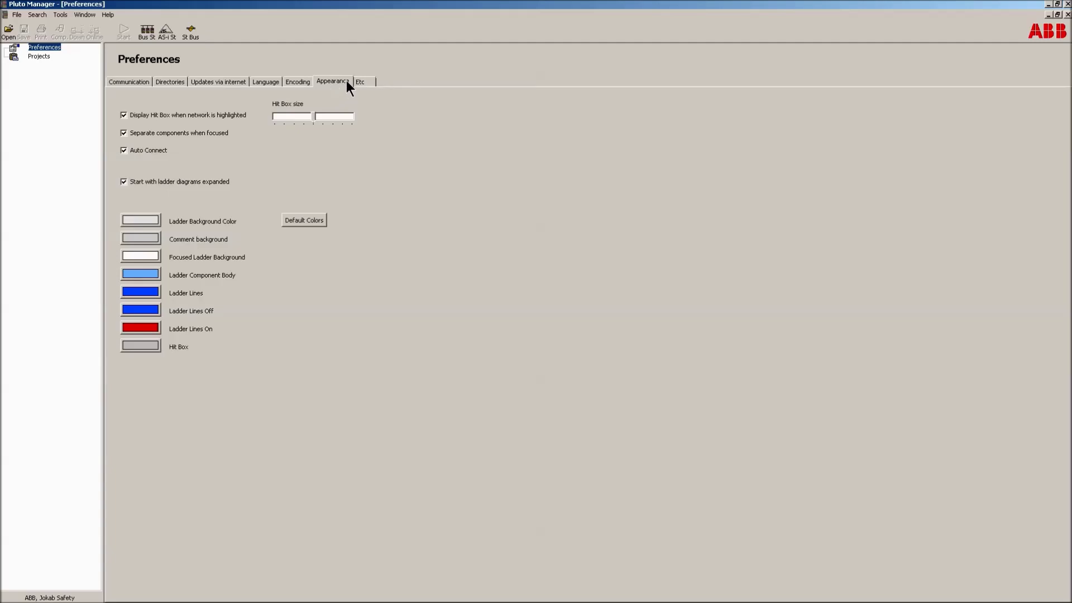
pyautogui.click(361, 81)
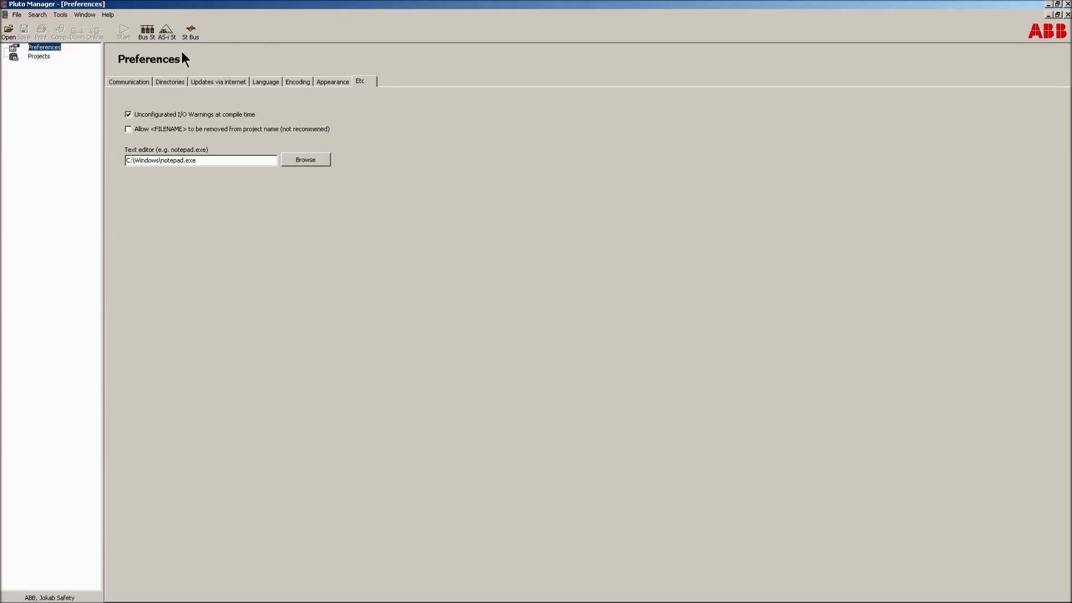
pyautogui.click(12, 18)
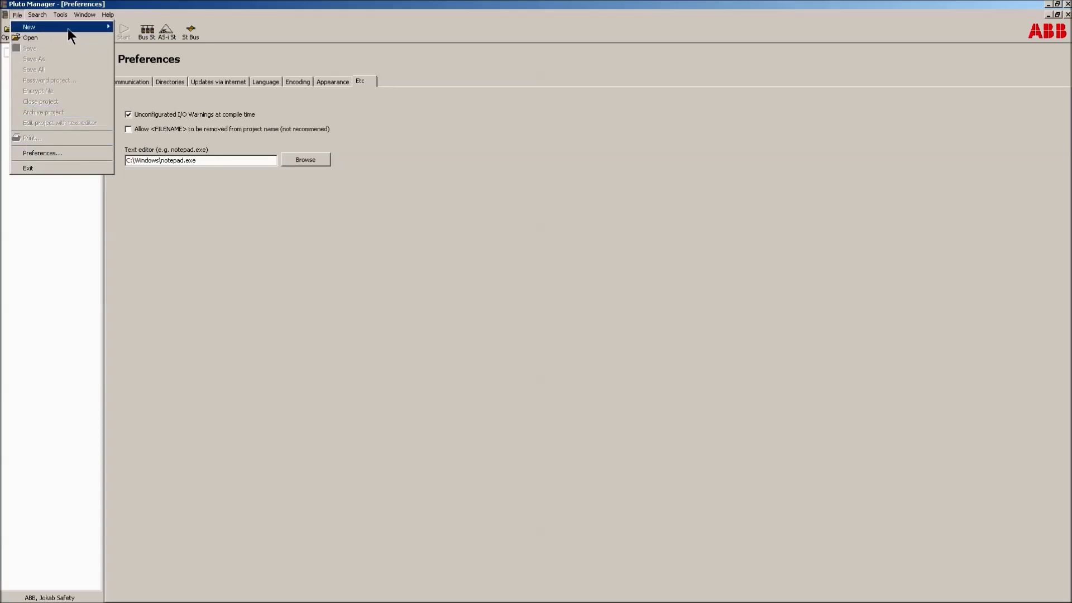
# - Create a new Noname project with New > Project from the Projects tree item
pyautogui.moveTo(68, 27)
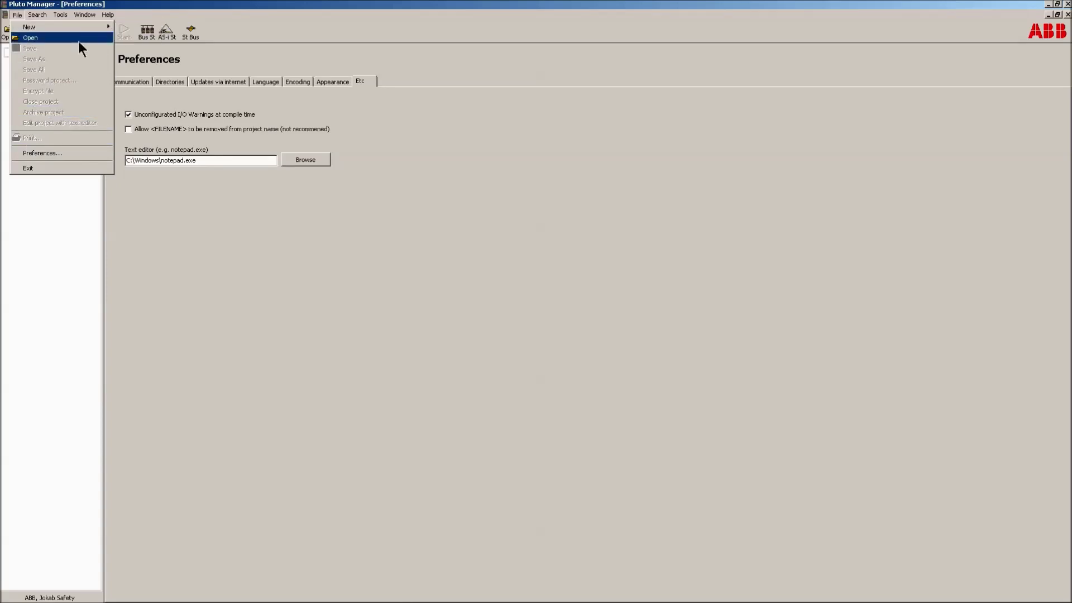
pyautogui.click(45, 213)
pyautogui.click(42, 56)
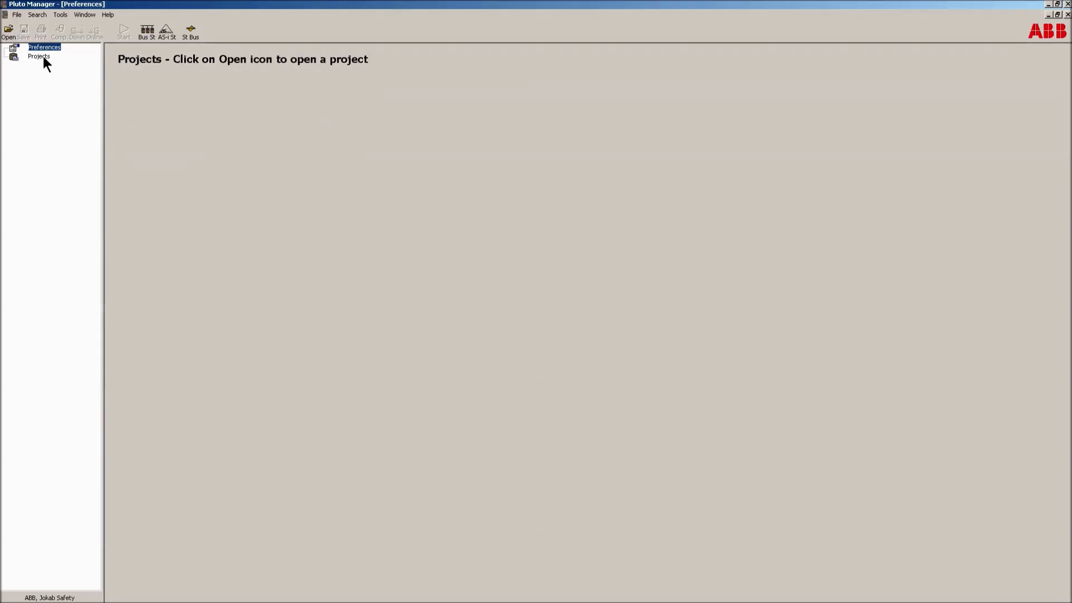
pyautogui.rightClick(43, 56)
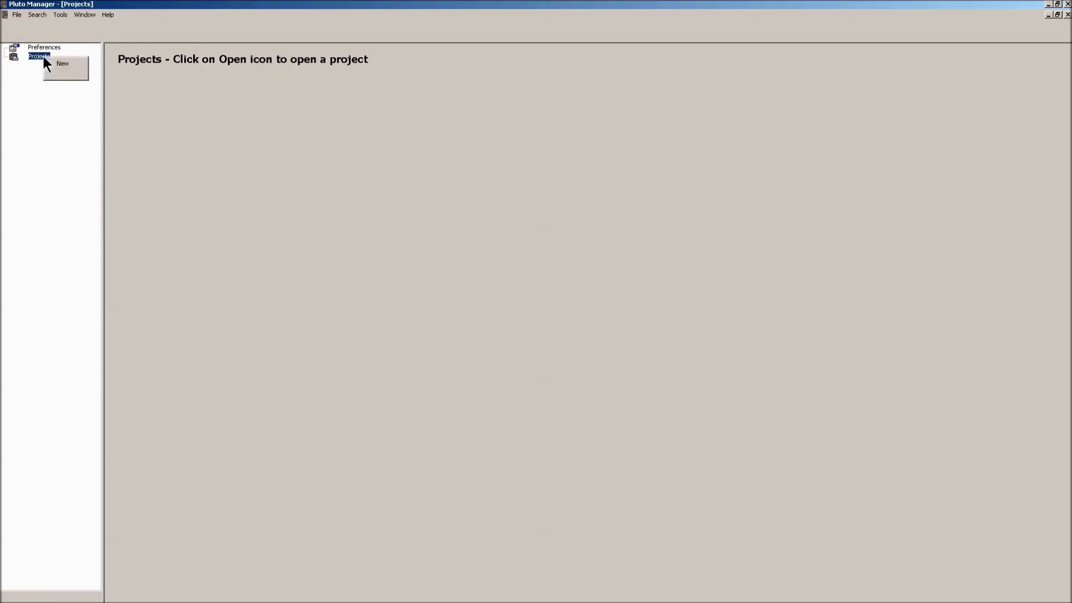
pyautogui.moveTo(69, 62)
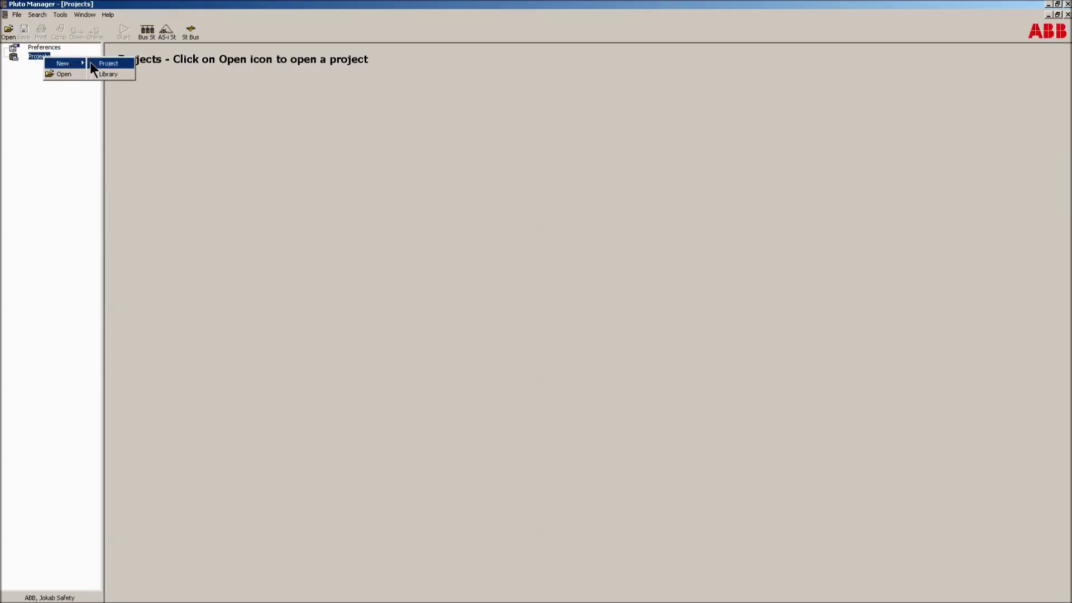
pyautogui.click(110, 63)
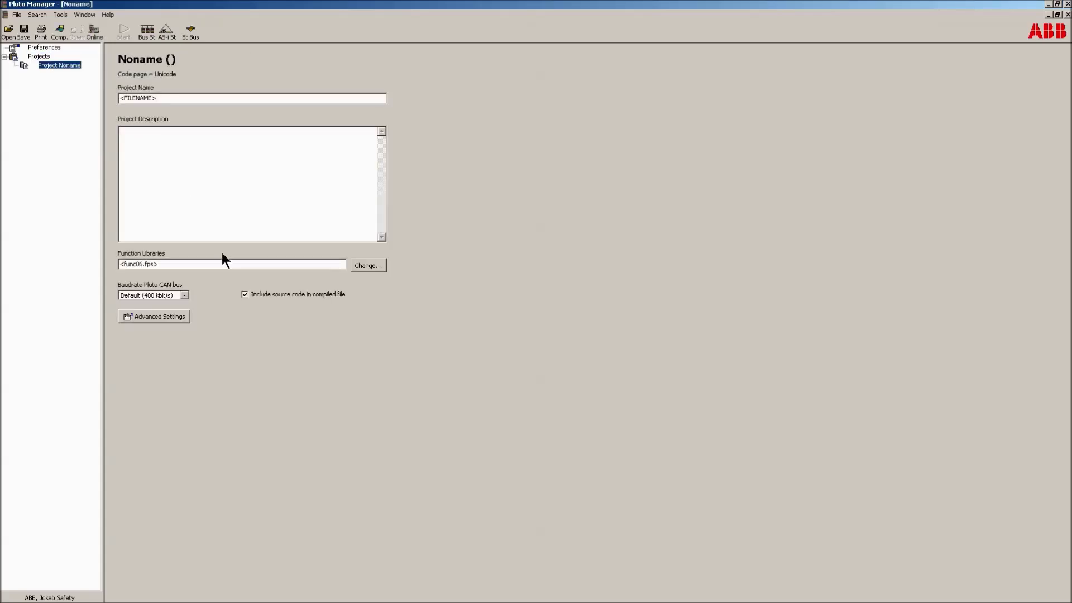
# - Turn off Include source code and open the included function libraries list showing func06.fps
pyautogui.click(245, 295)
pyautogui.click(170, 264)
pyautogui.moveTo(169, 265); pyautogui.dragTo(106, 267)
pyautogui.click(170, 264)
pyautogui.click(358, 266)
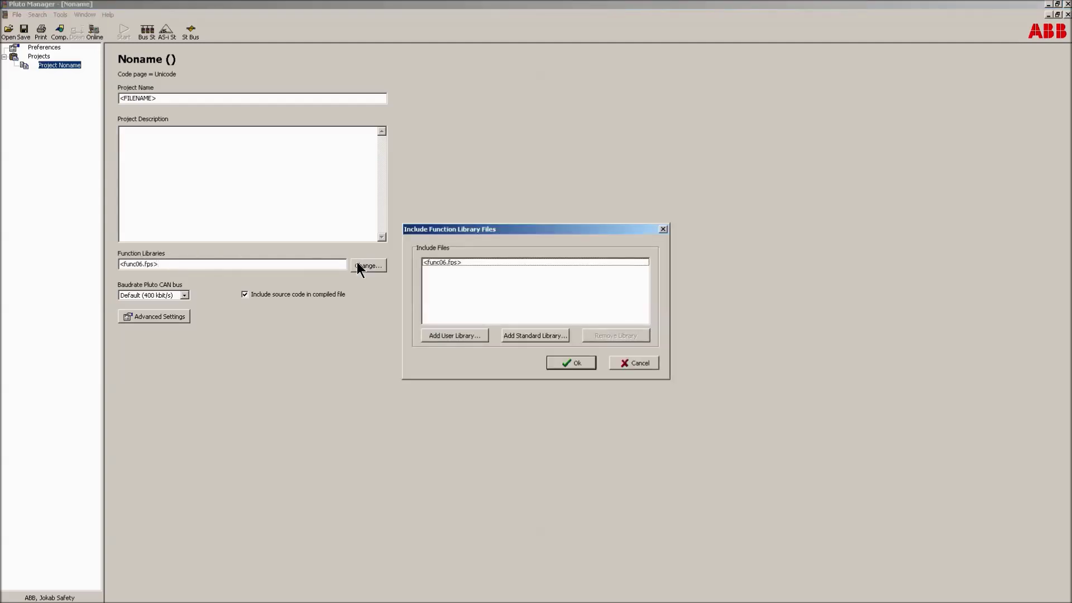
# - Select func06.fps and open the standard library browser on the Library folder
pyautogui.click(447, 262)
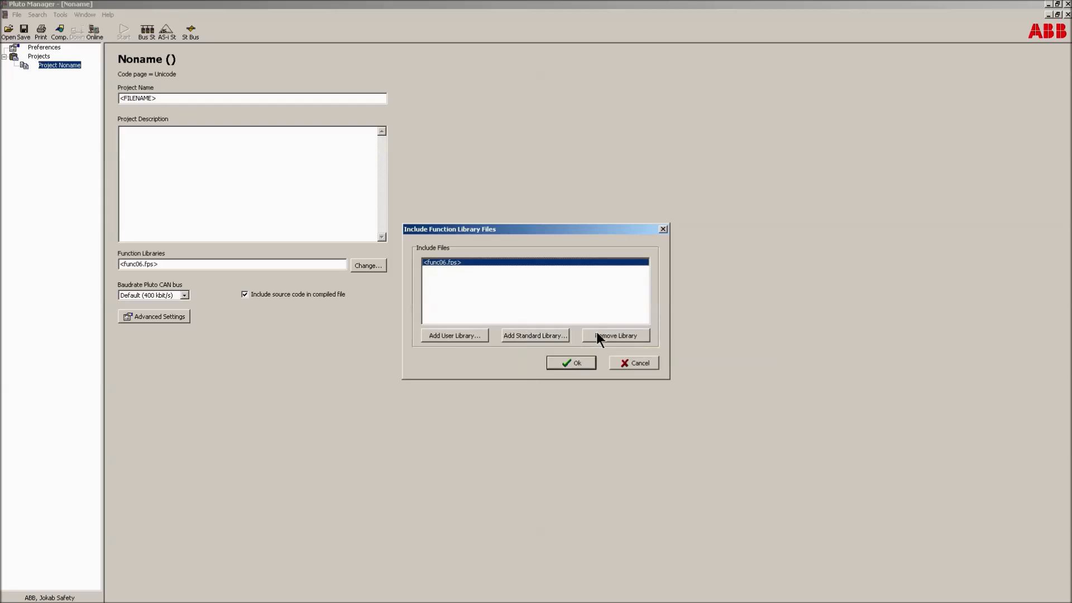
pyautogui.click(538, 335)
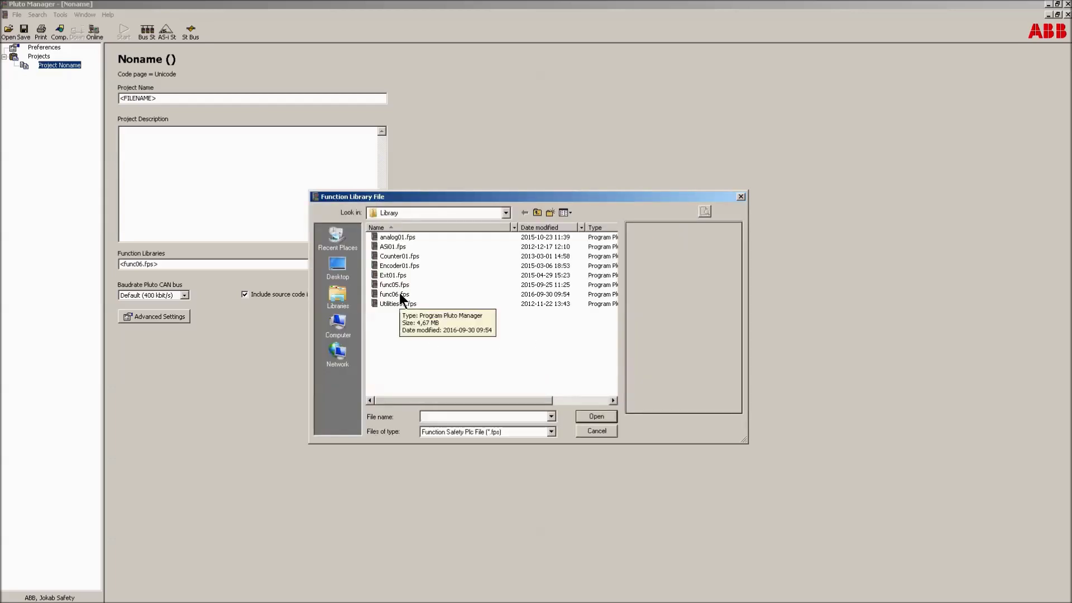
# - Cancel adding a standard library and confirm func06.fps as the only included library
pyautogui.click(400, 294)
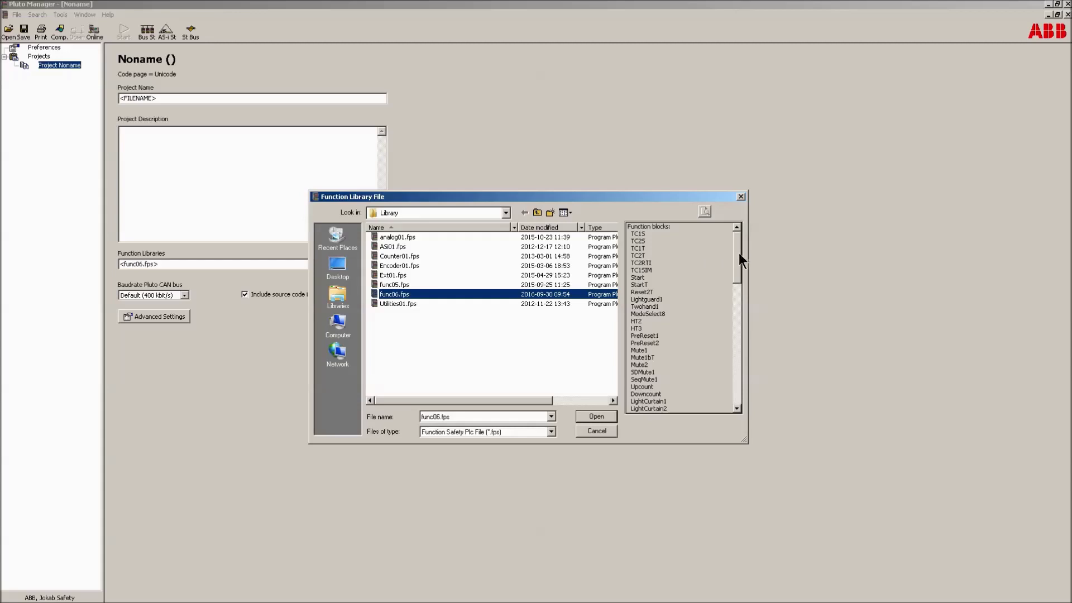
pyautogui.moveTo(737, 253)
pyautogui.mouseDown()
pyautogui.moveTo(732, 371)
pyautogui.moveTo(732, 251)
pyautogui.mouseUp()
pyautogui.click(590, 430)
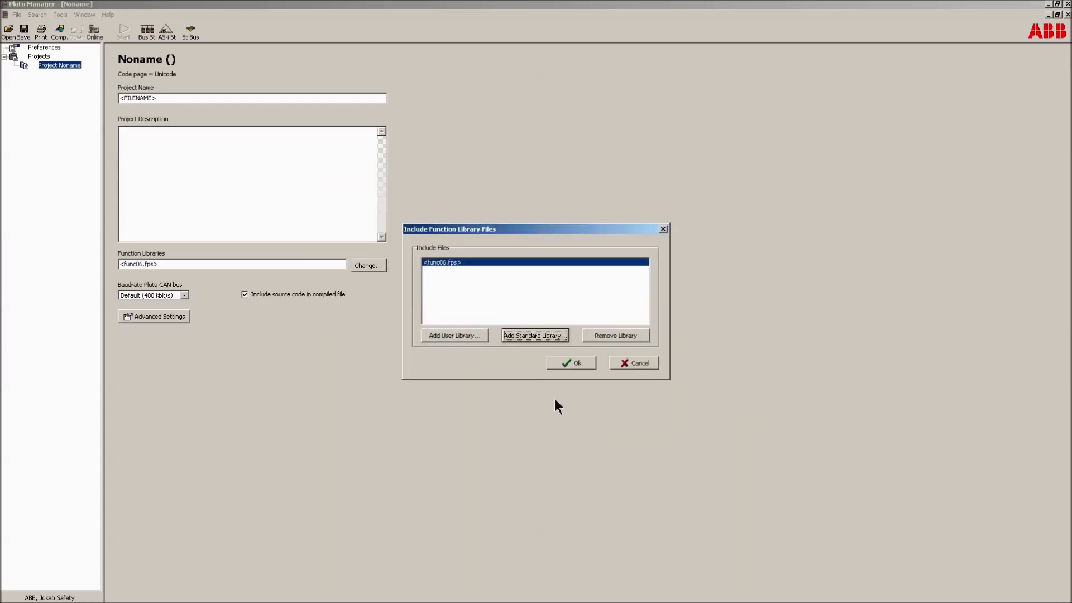
pyautogui.click(570, 362)
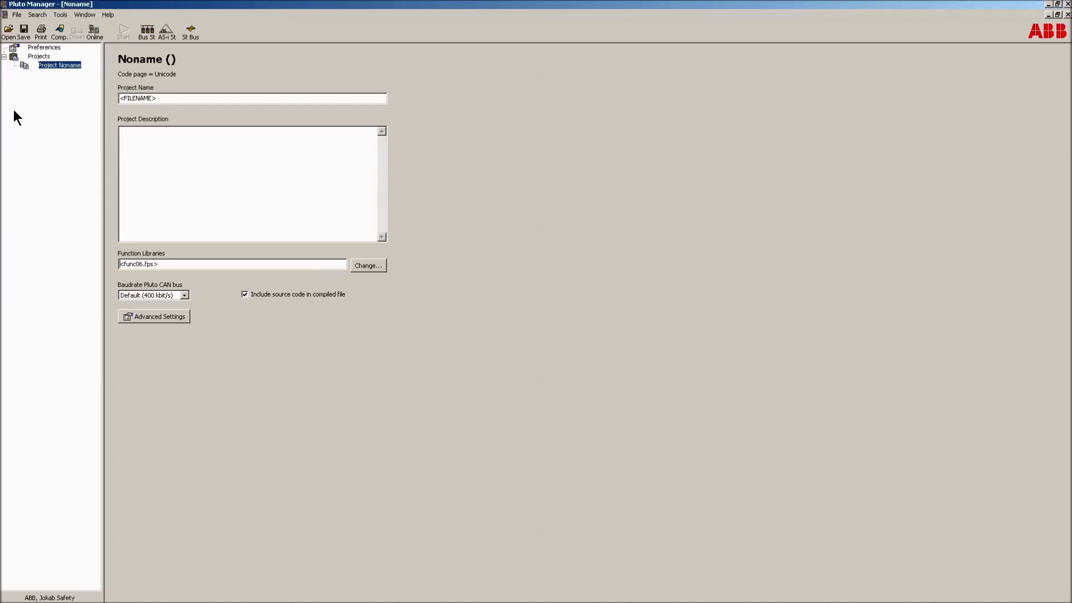
# - Save the project as 'My First Pluto Project' and paste the standard description template
pyautogui.click(28, 35)
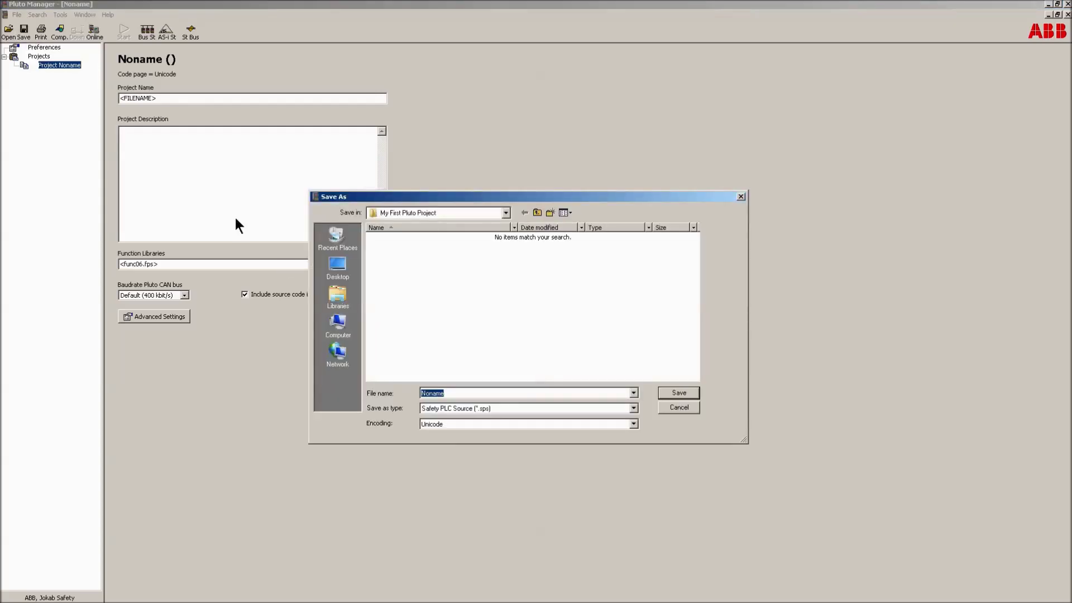
pyautogui.write('My First Pluto Project')
pyautogui.press('Return')
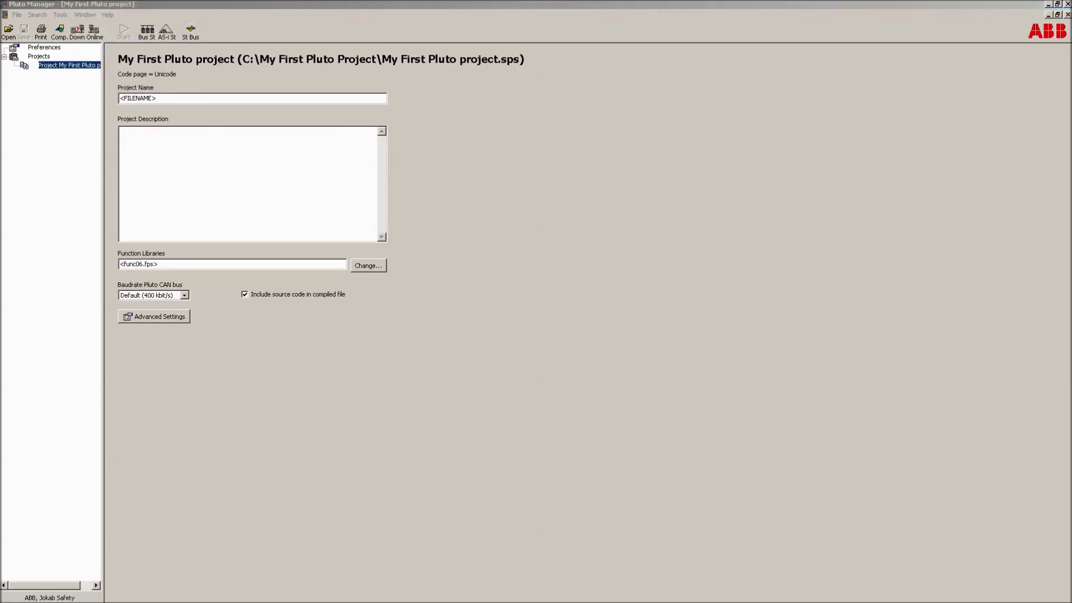
pyautogui.click(142, 150)
pyautogui.write('Project created by:  Project reviewed by:  Project tested by:   History of change:')
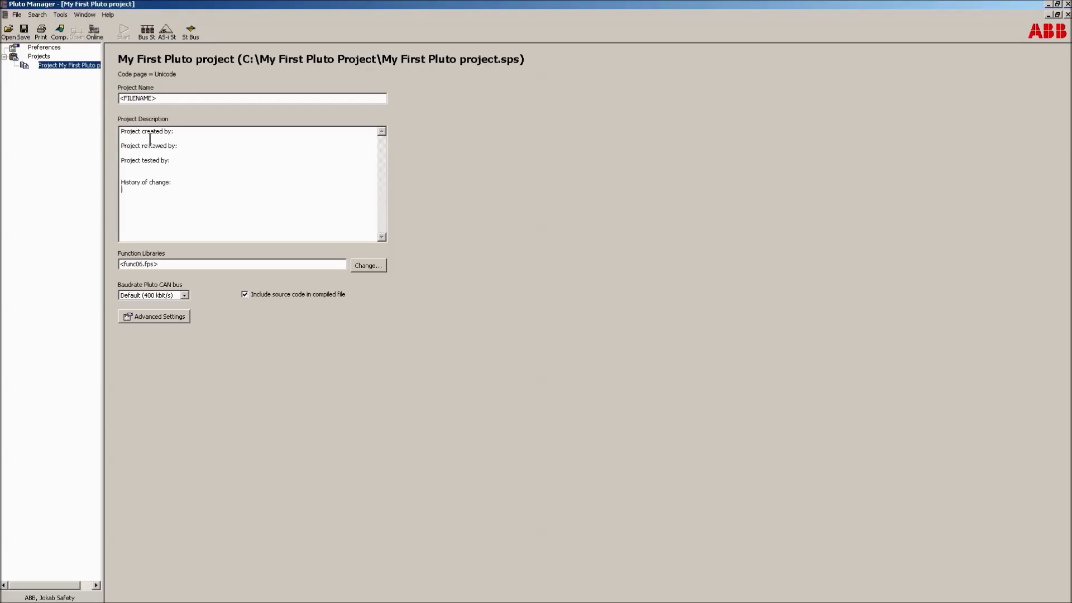
# - Add the history entry '17th Feb, 2017 - Pluto project created.' and save the project
pyautogui.write('17th Feb, 2017 - Pluto project created.')
pyautogui.click(23, 31)
pyautogui.rightClick(52, 64)
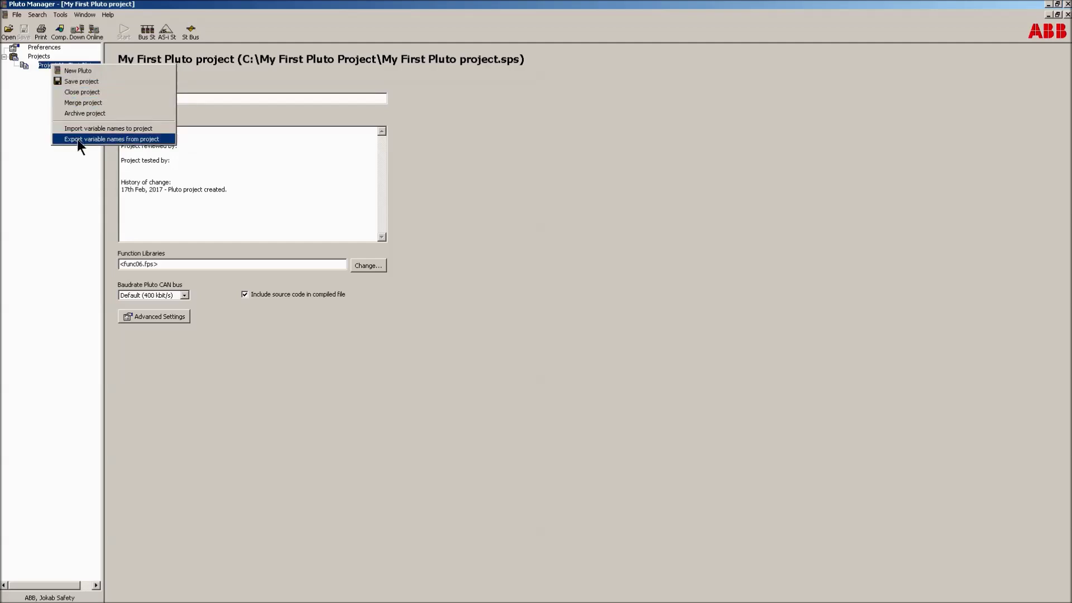
# - Create Pluto 0 as a DOUBLE-family D45 unit, keeping instruction set 3
pyautogui.click(80, 74)
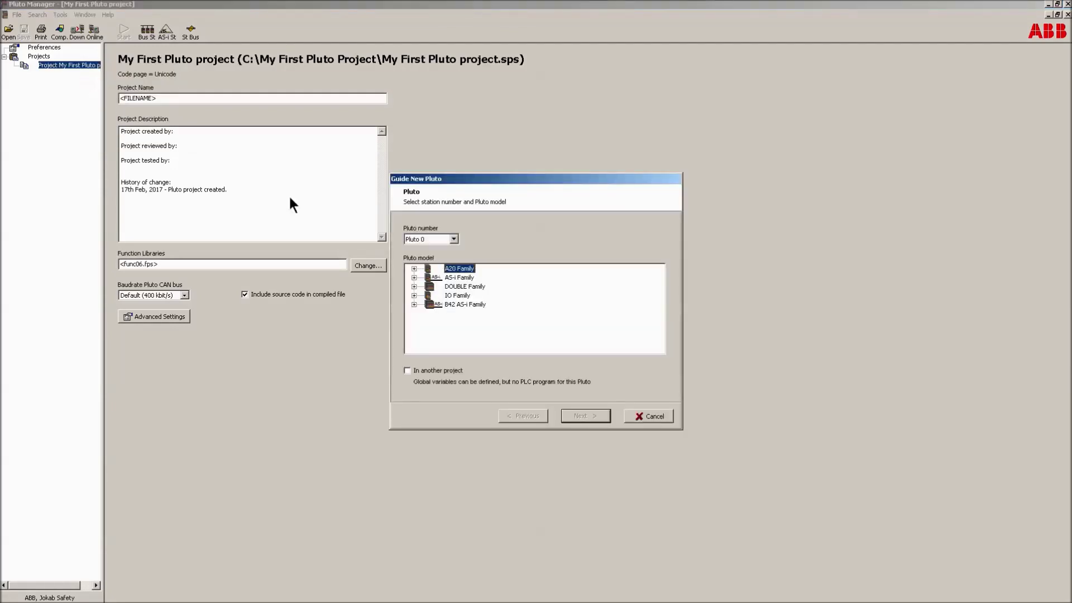
pyautogui.click(414, 286)
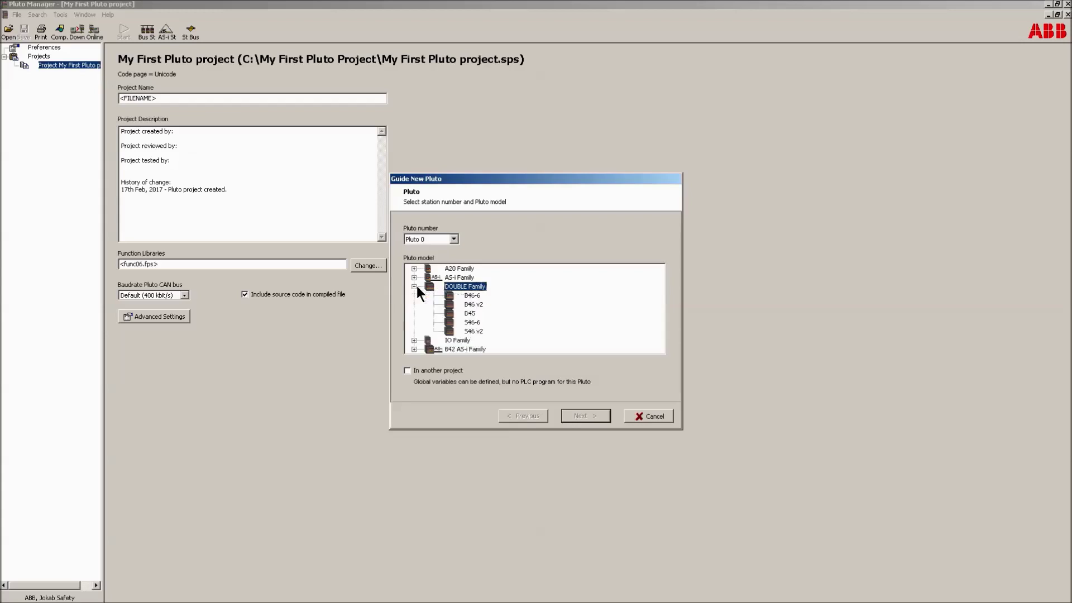
pyautogui.click(470, 312)
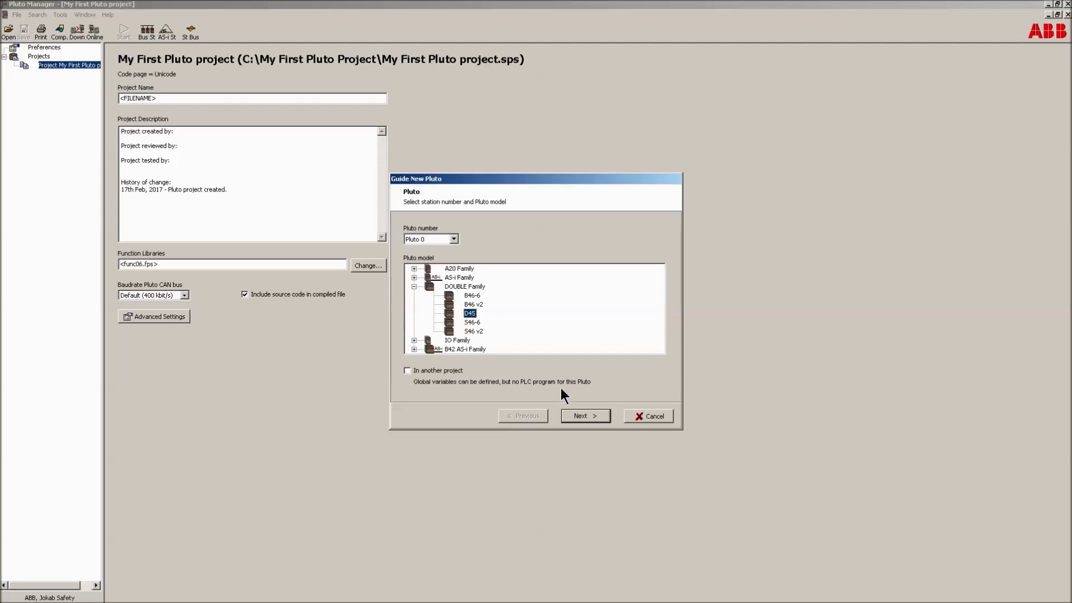
pyautogui.click(571, 416)
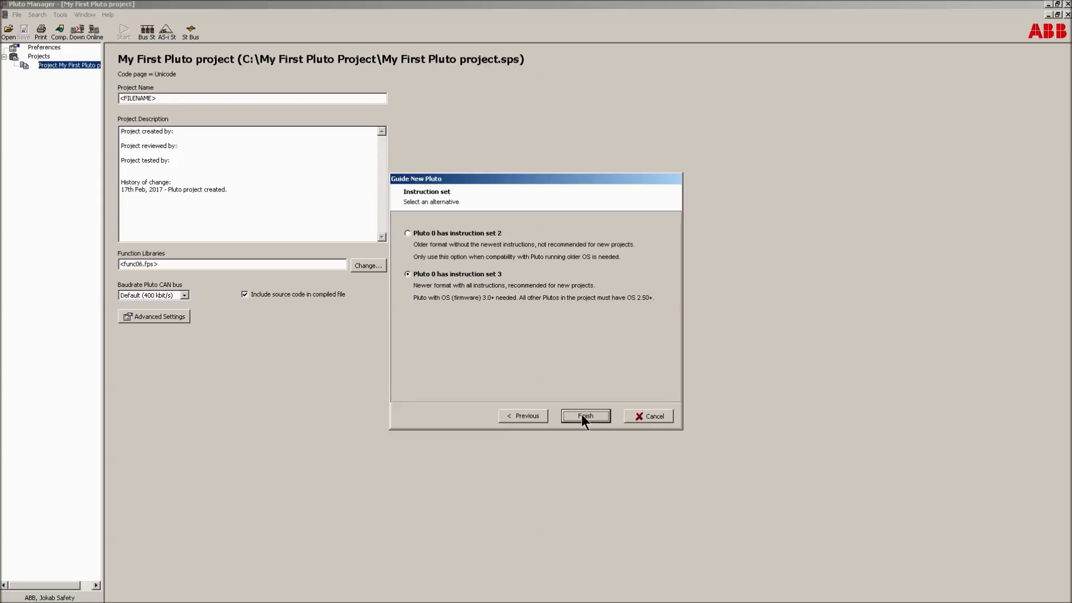
pyautogui.click(581, 420)
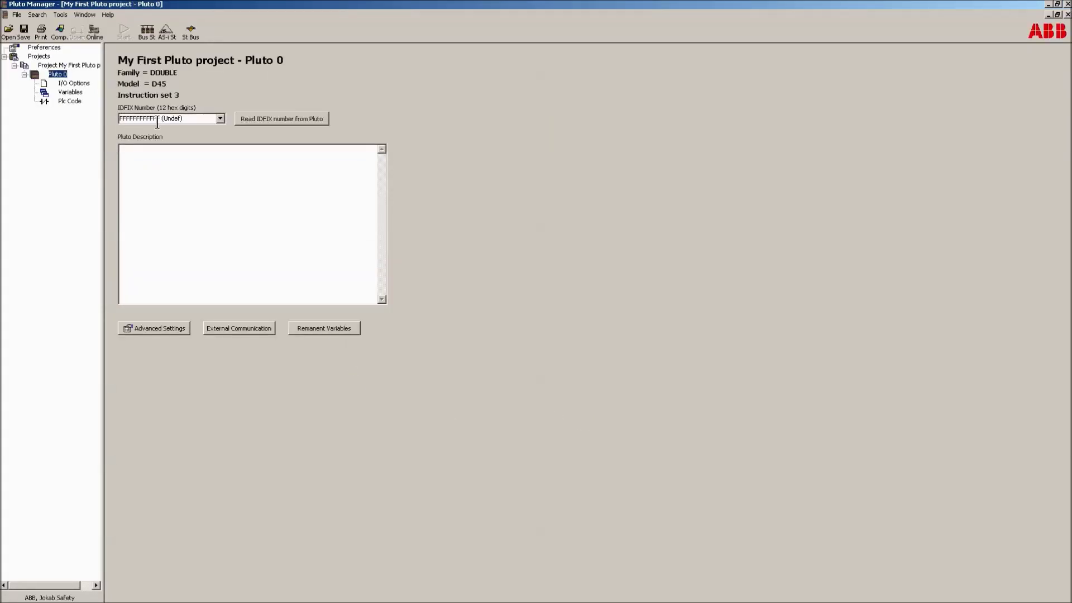
# - Delete Pluto 0's default FFFFFFFFFFFF (Undef) IDFIX number, leaving the field empty
pyautogui.click(195, 121)
pyautogui.press('Delete')
pyautogui.click(221, 119)
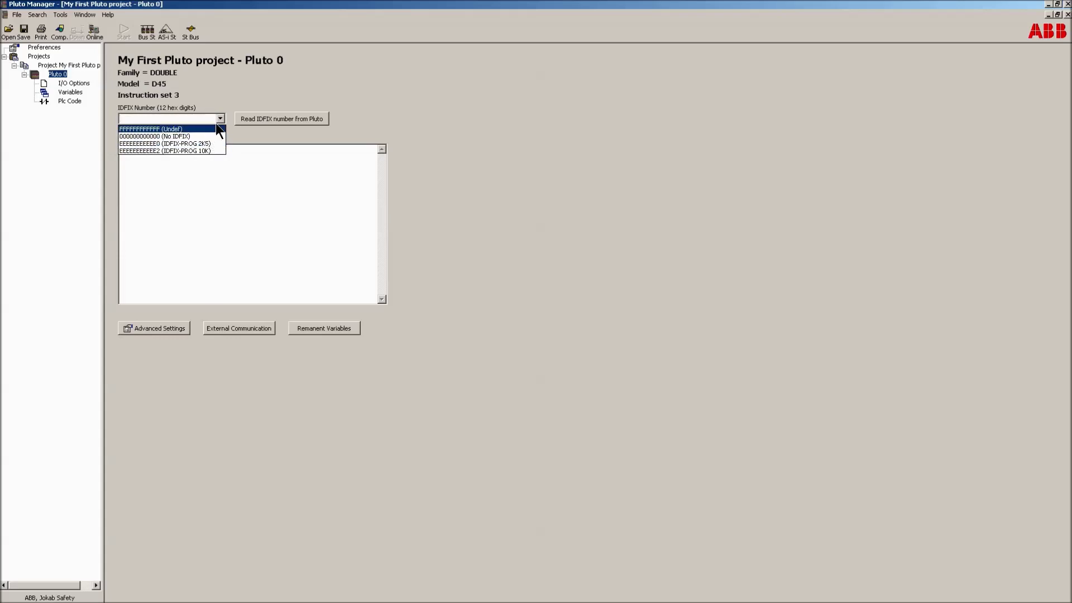
pyautogui.click(220, 120)
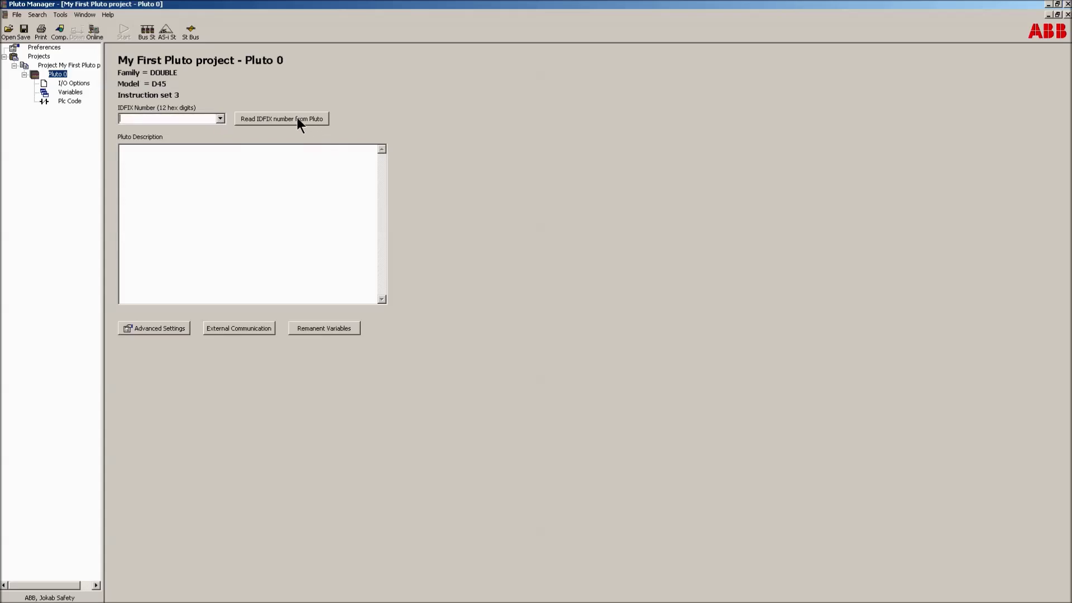
pyautogui.click(66, 14)
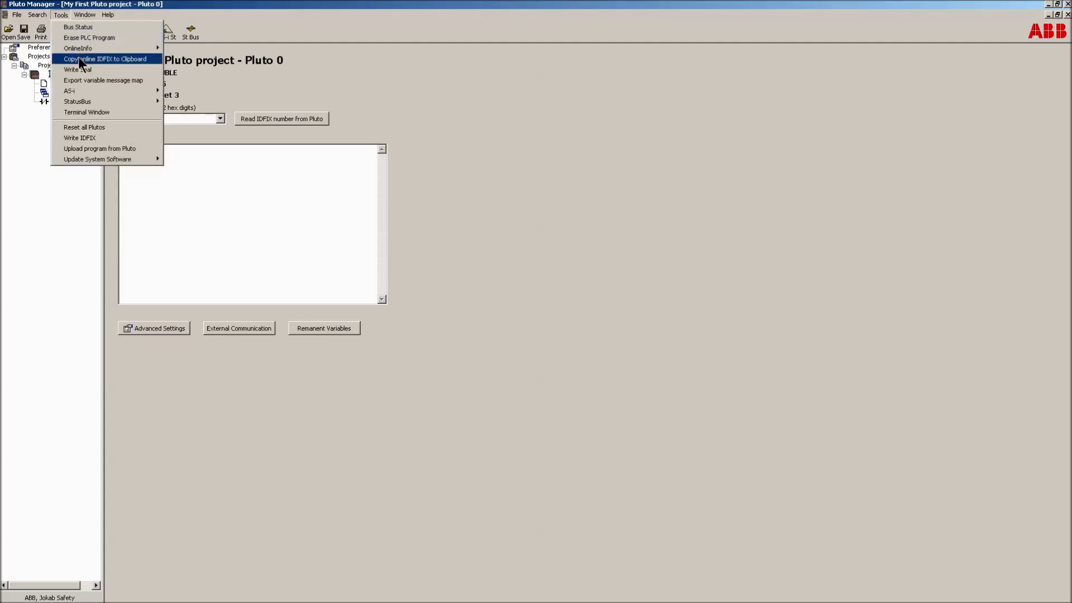
pyautogui.click(219, 185)
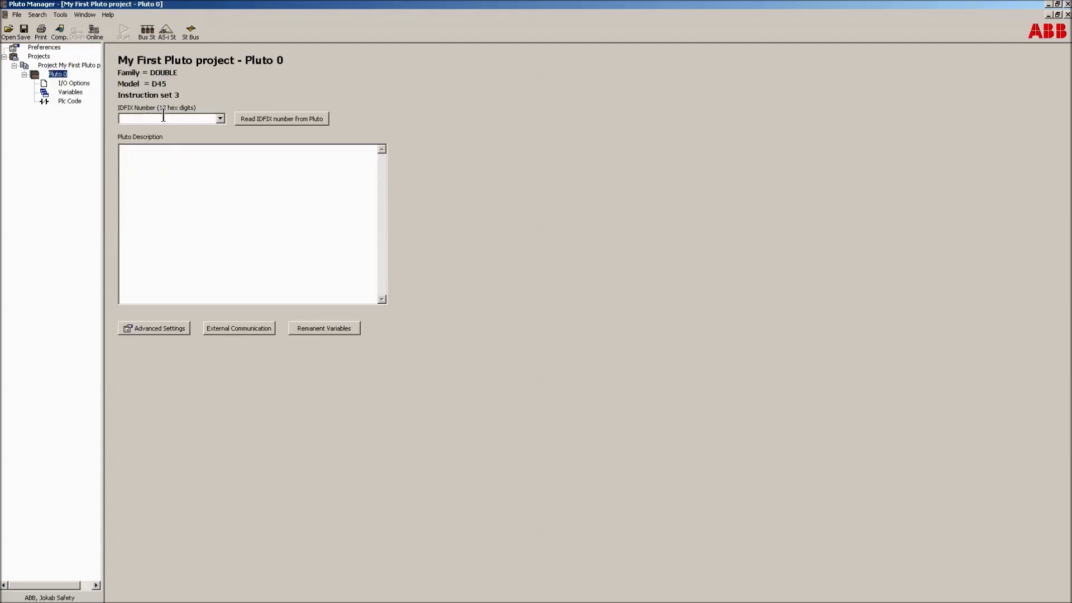
pyautogui.click(164, 119)
pyautogui.write('111111111111')
pyautogui.press('BackSpace')
pyautogui.press('BackSpace')
pyautogui.write('00')
pyautogui.click(49, 66)
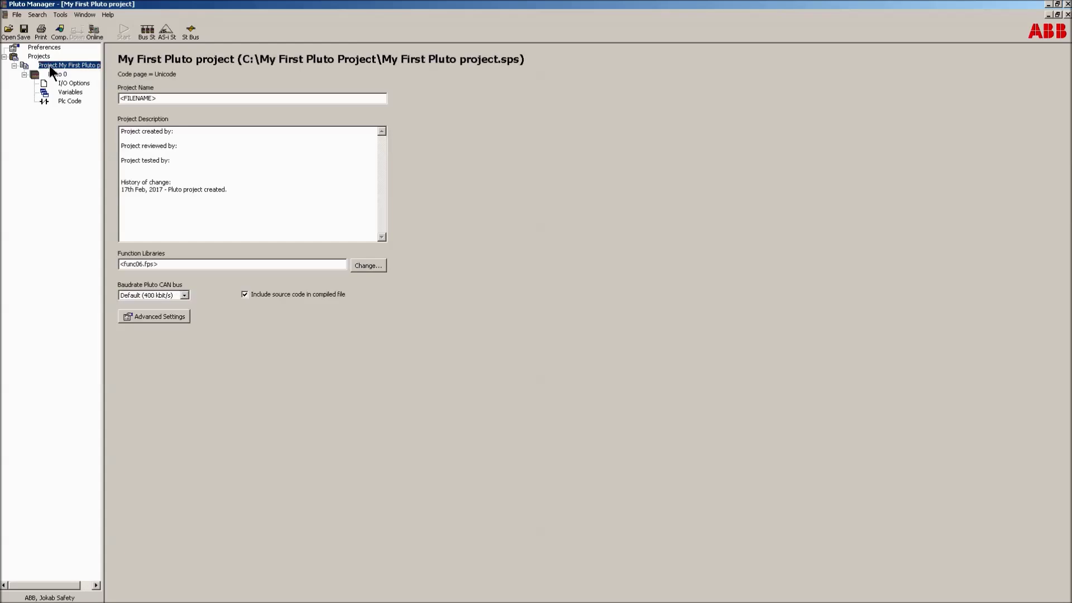
# - Create Pluto 1 as an A20-family B22 unit, keeping station number 1 and instruction set 3
pyautogui.rightClick(49, 65)
pyautogui.click(66, 72)
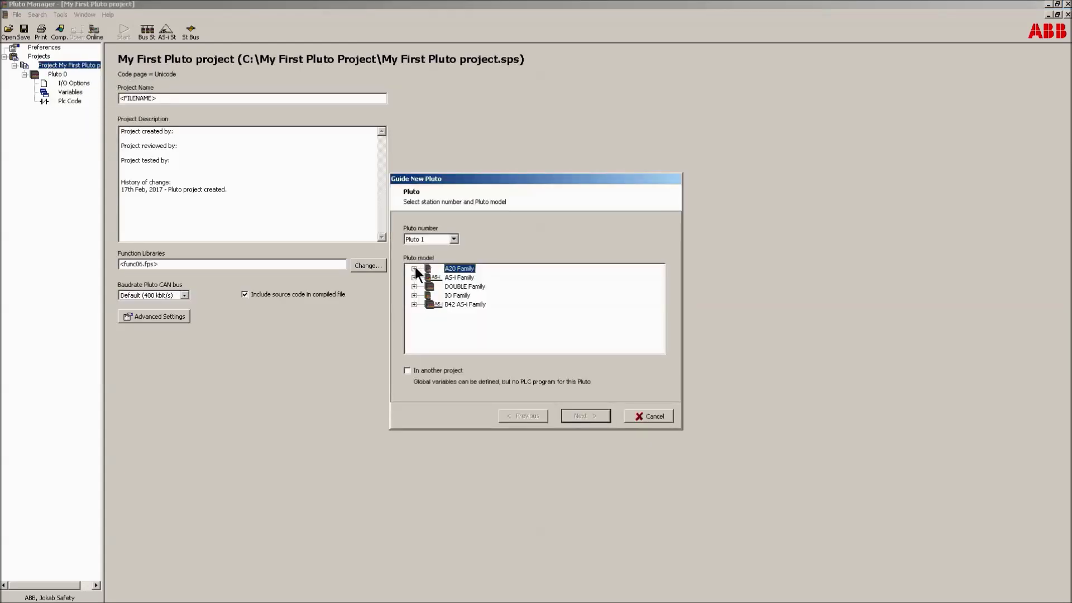
pyautogui.click(414, 269)
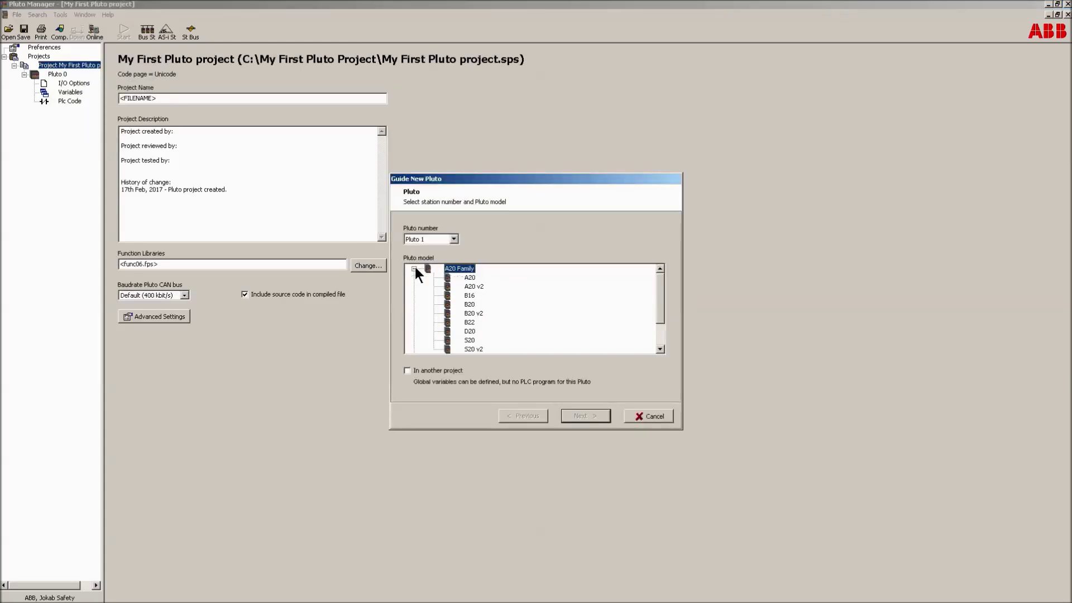
pyautogui.click(469, 323)
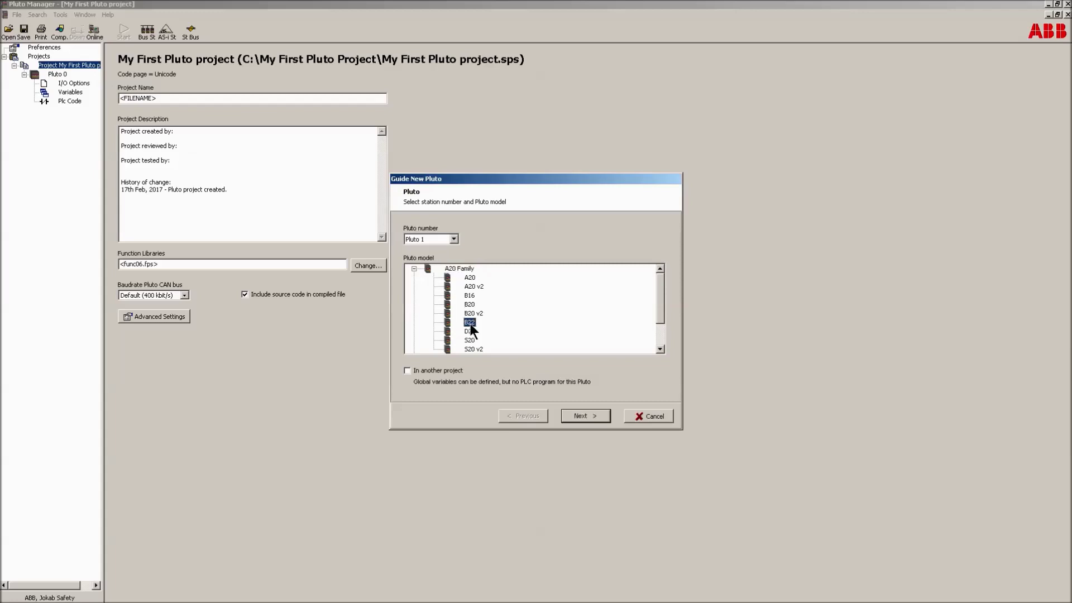
pyautogui.click(450, 238)
pyautogui.click(450, 238)
pyautogui.click(584, 416)
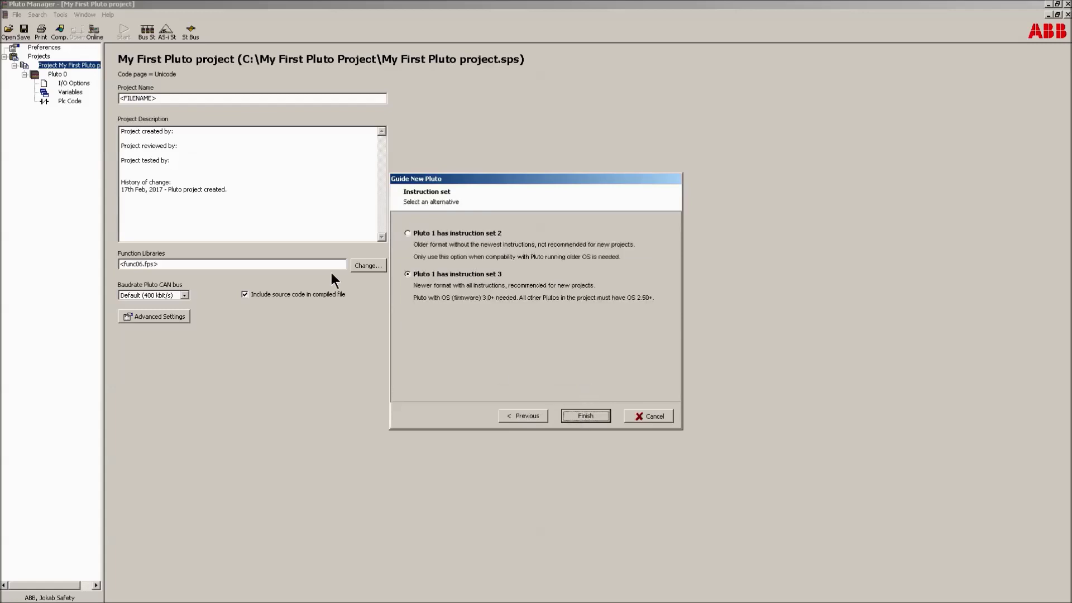
pyautogui.click(586, 415)
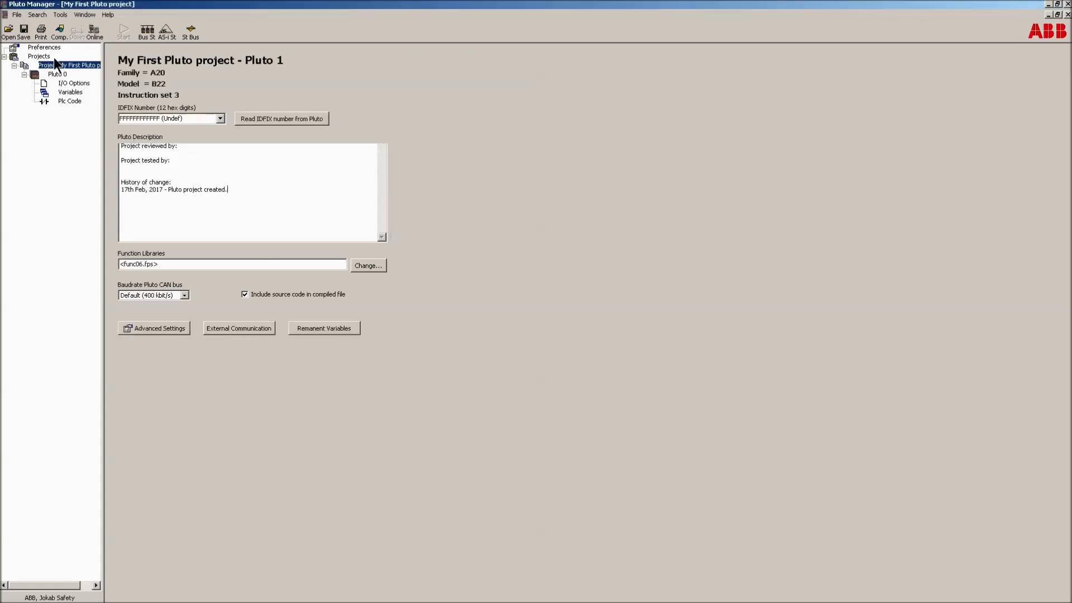
pyautogui.doubleClick(149, 119)
pyautogui.write('111111111101')
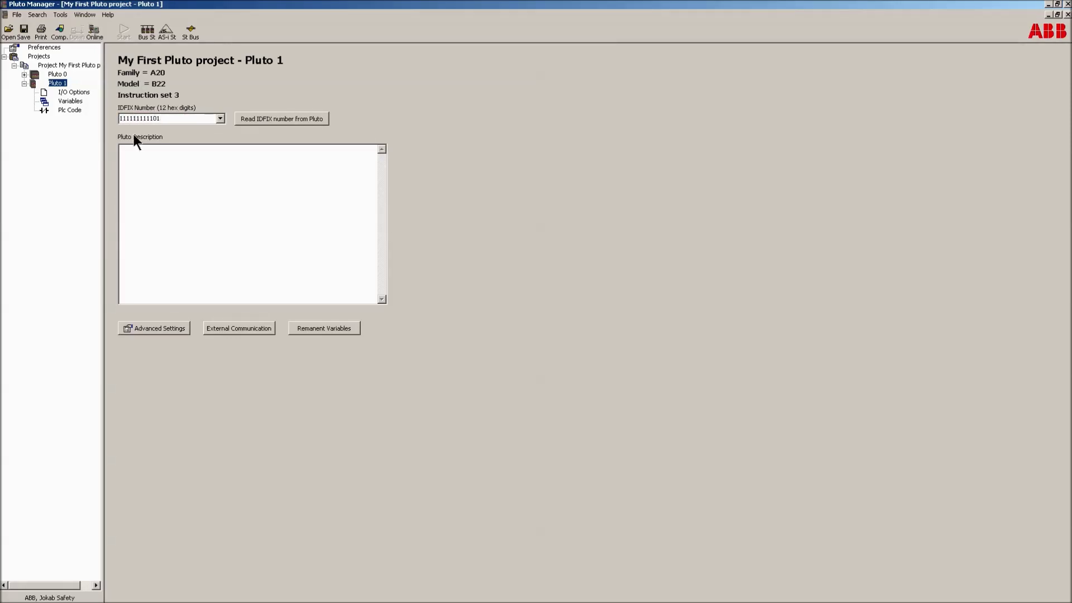
pyautogui.click(34, 74)
pyautogui.click(163, 176)
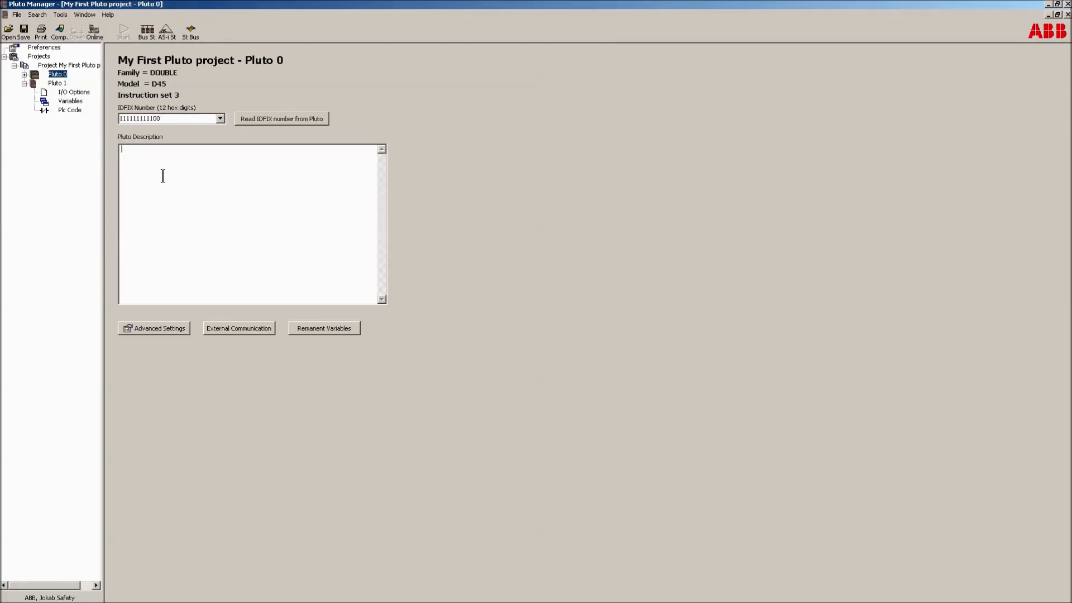
pyautogui.write('Pluto unit 0 is placed nearby the machine.')
# - Describe Pluto 1 as 'Pluto unit 1 is placed nearby the control room' and save the project
pyautogui.click(56, 83)
pyautogui.click(184, 174)
pyautogui.write('Pluto unit 1 is placed nearby the contr')
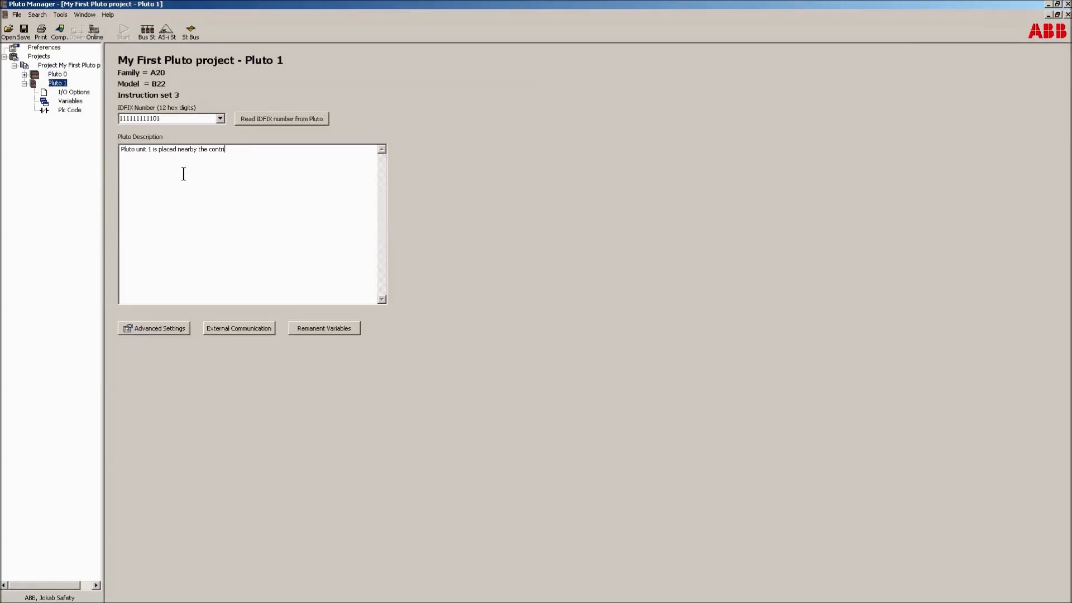
pyautogui.write('ol room.')
pyautogui.click(22, 31)
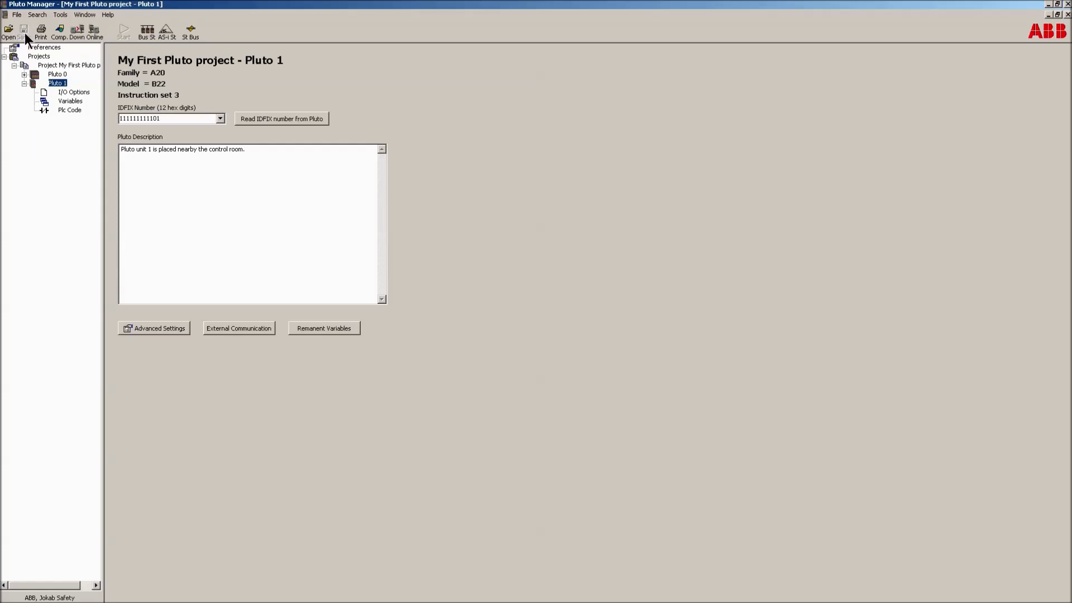